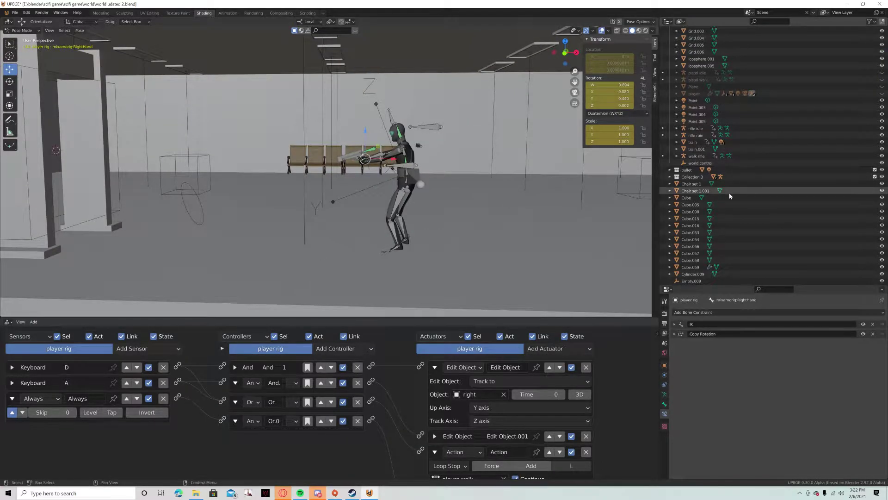
# Make the hidden player capsule visible and switch the player rig from Pose Mode to Object Mode.
pyautogui.click(882, 93)
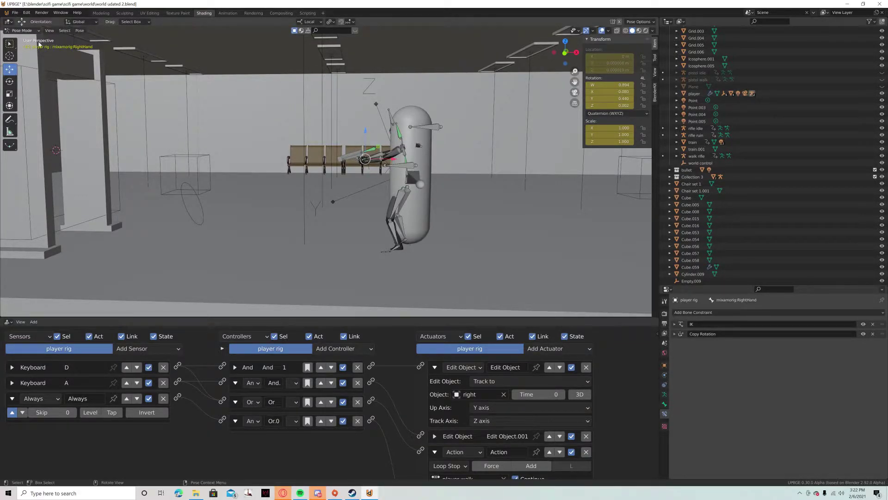
pyautogui.click(22, 31)
pyautogui.click(23, 39)
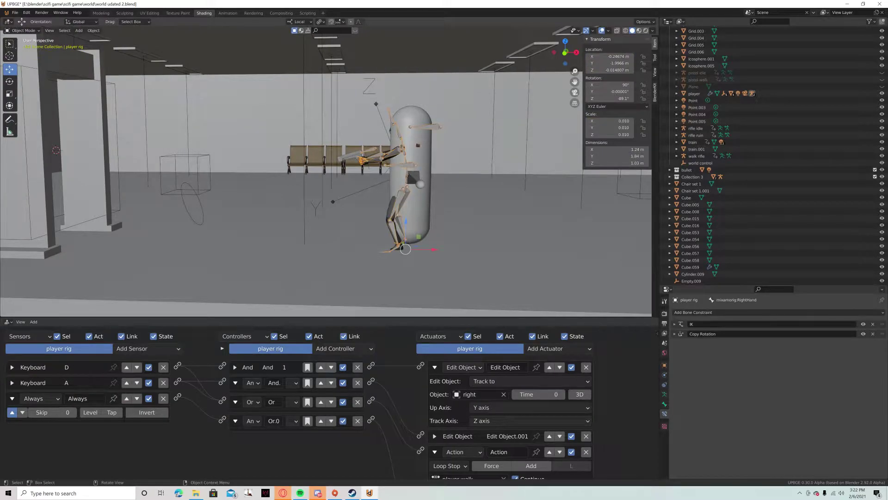
# Run the game in the viewport, test walking the character right and left, and stop the game.
pyautogui.press('p')
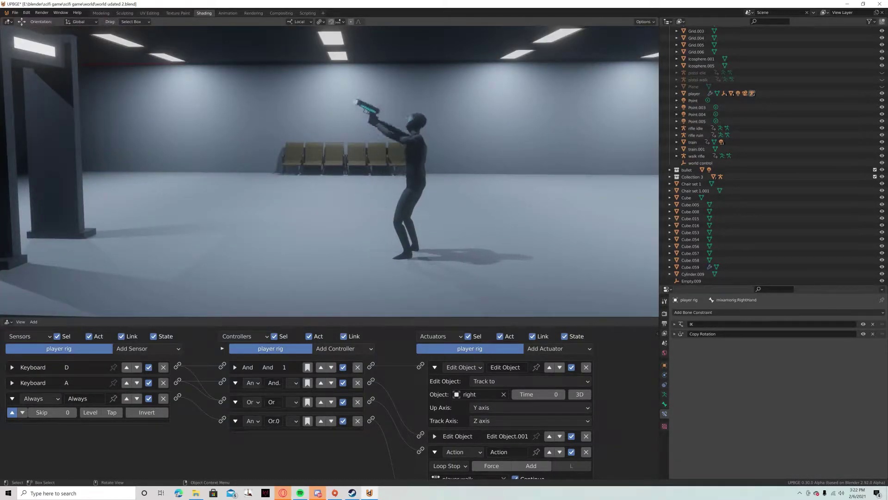
pyautogui.press('d')
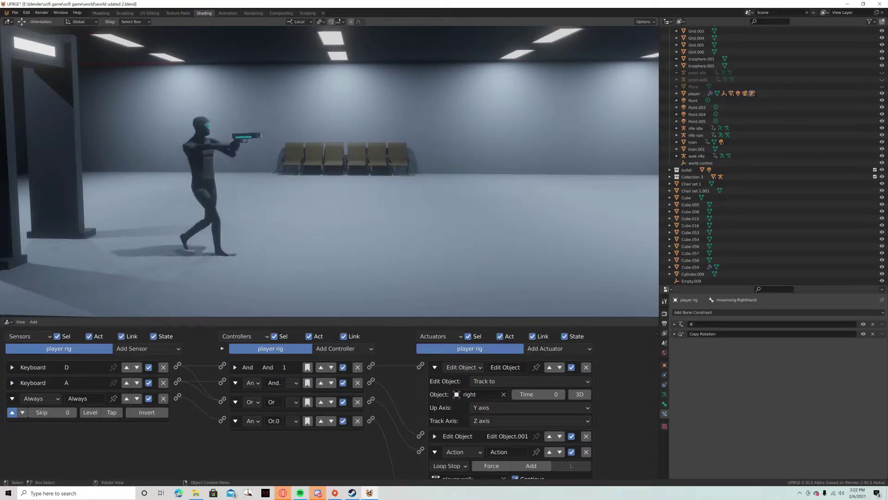
pyautogui.press('a')
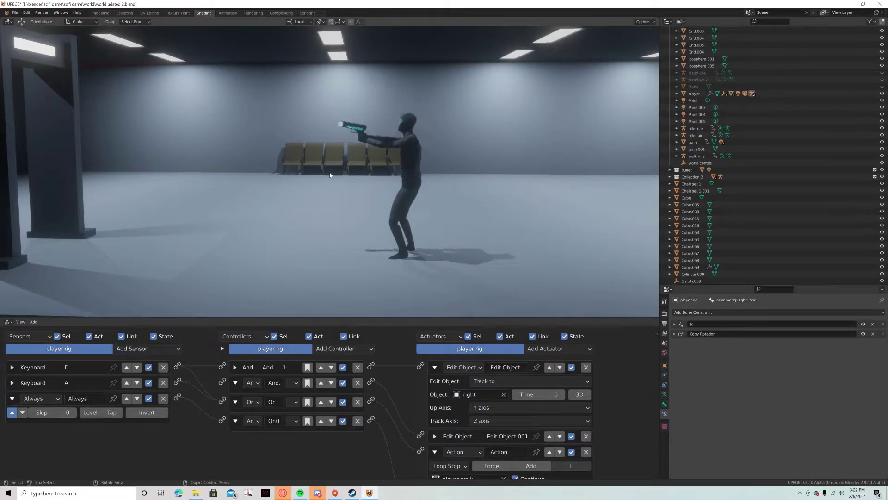
pyautogui.press('Escape')
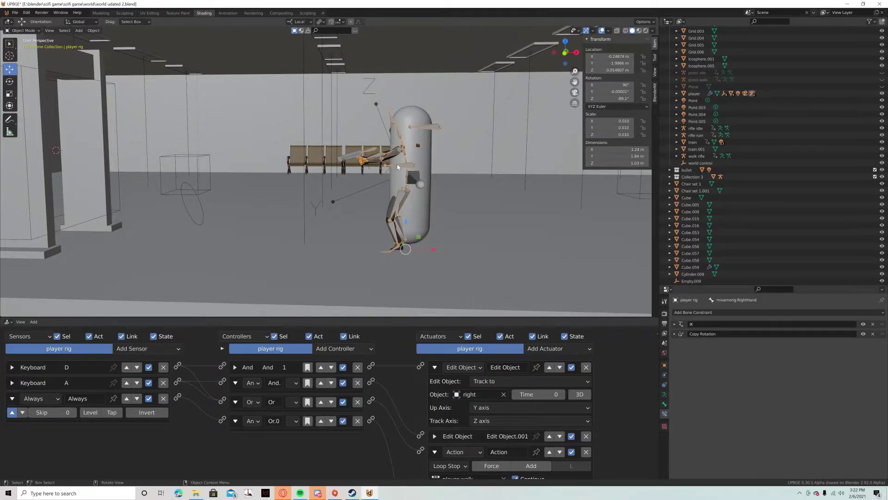
# Hide the player capsule and select the player rig inside it.
pyautogui.click(410, 119)
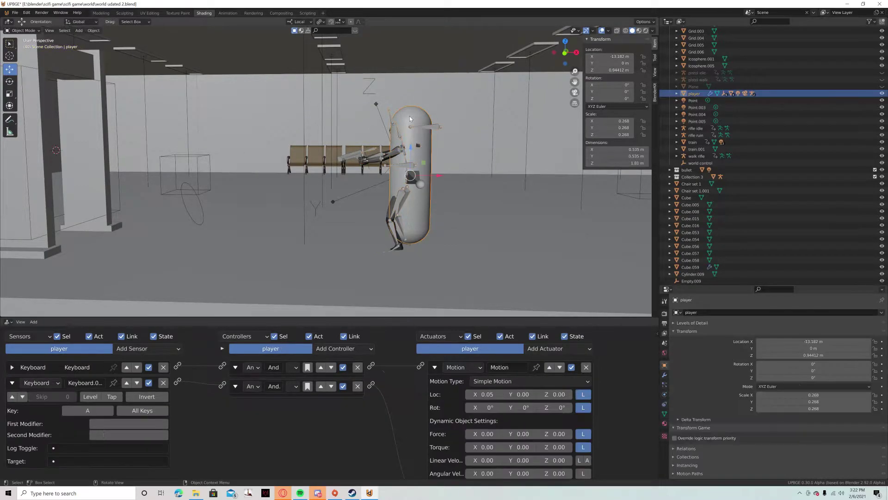
pyautogui.press('h')
pyautogui.click(391, 119)
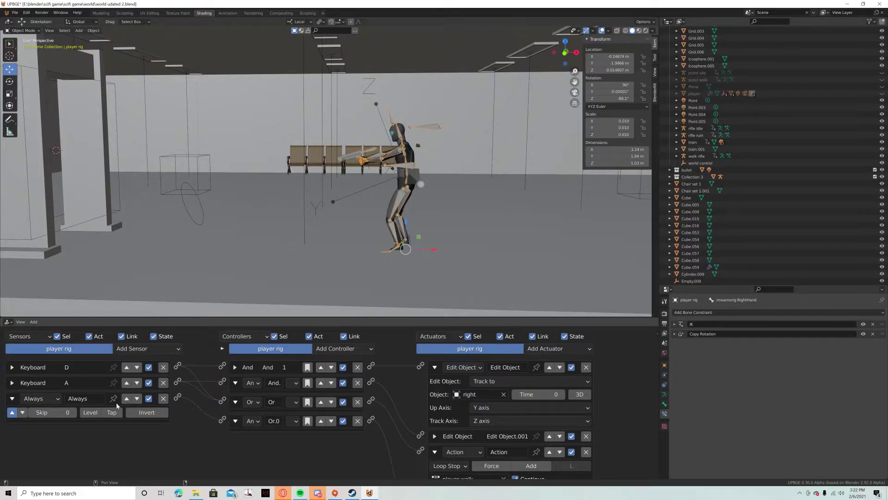
# Examine the rig's D keyboard sensor and the right empty used as its track target, and reselect the player rig.
pyautogui.click(12, 368)
pyautogui.click(12, 368)
pyautogui.moveTo(440, 262); pyautogui.dragTo(371, 260, button='middle')
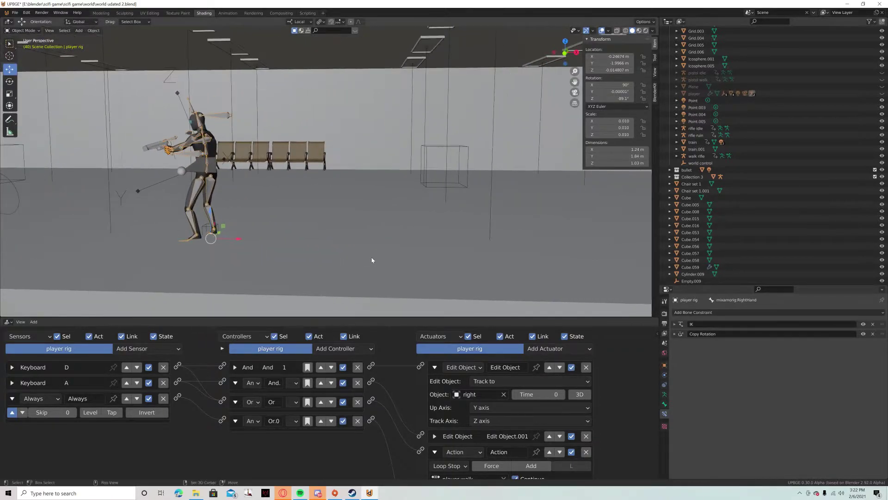
pyautogui.click(450, 149)
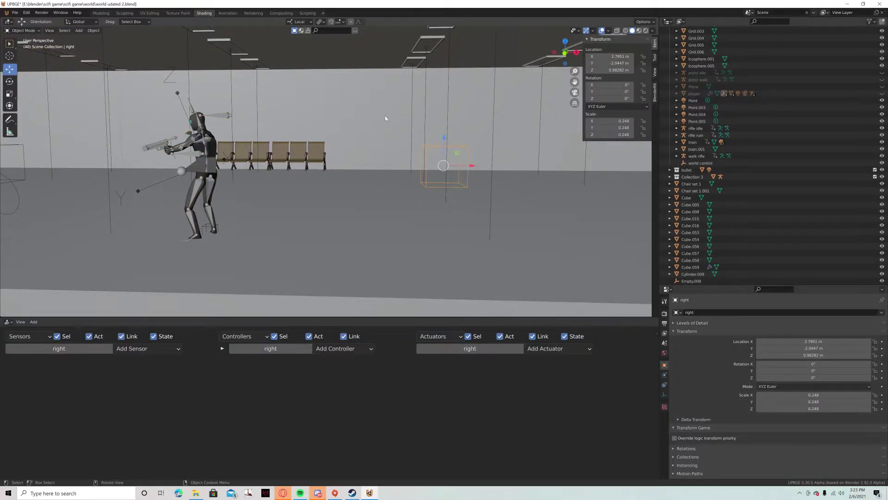
pyautogui.click(194, 111)
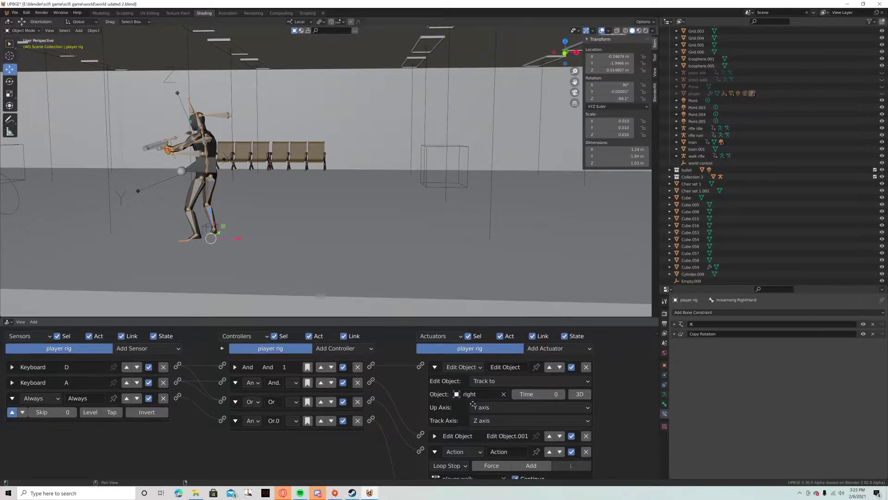
# Rename the actuator that plays the player walk action as "walk" and collapse it.
pyautogui.scroll(-1, 478, 385)
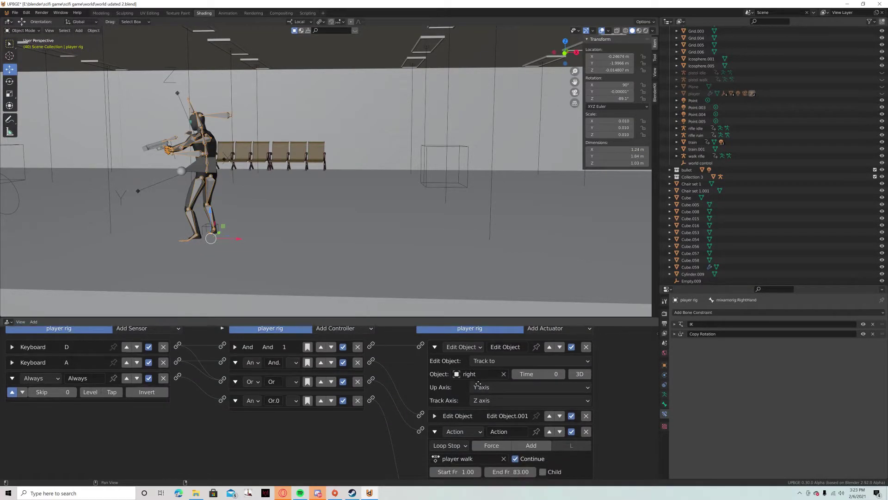
pyautogui.click(435, 347)
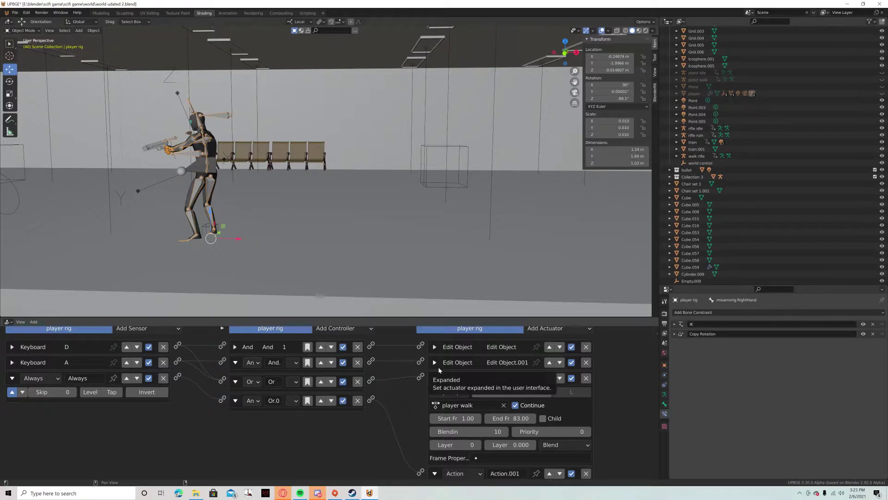
pyautogui.moveTo(222, 379); pyautogui.dragTo(179, 347)
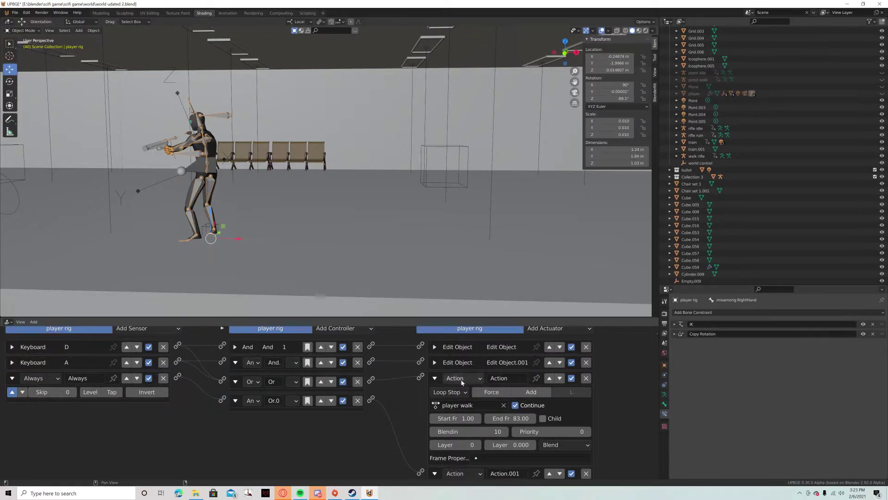
pyautogui.click(489, 380)
pyautogui.write('walk')
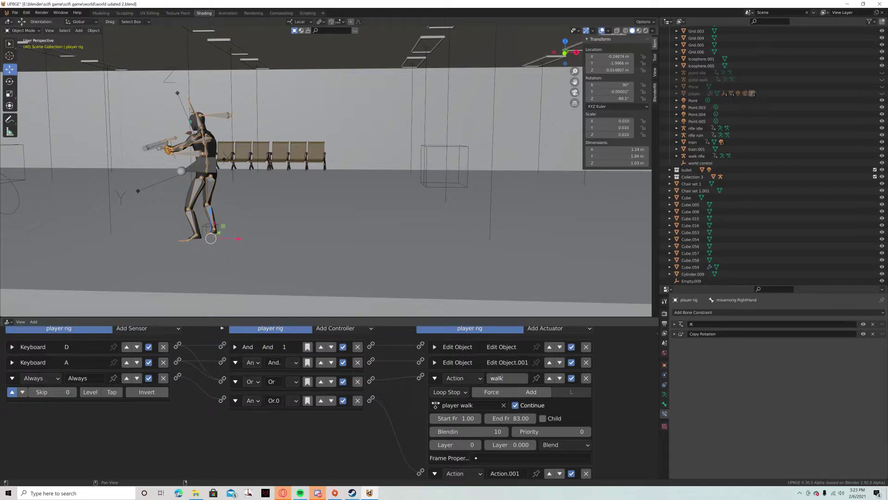
pyautogui.press('Return')
pyautogui.click(435, 378)
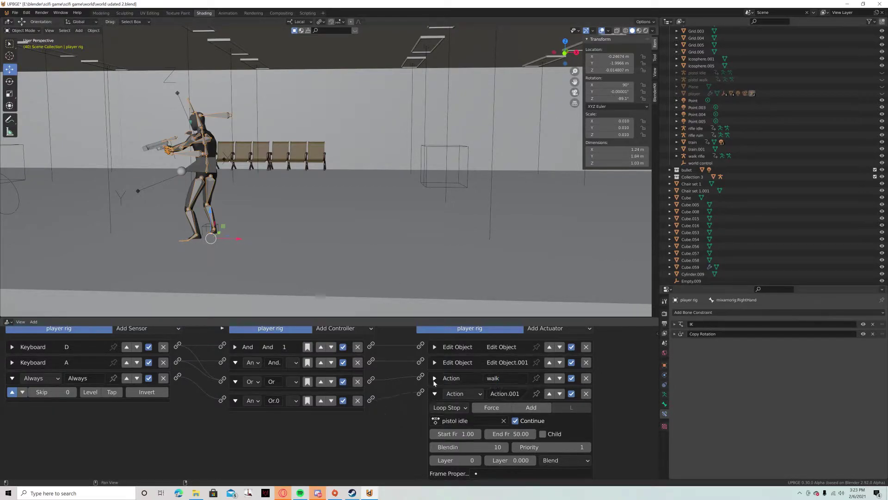
# Rename the Edit Object actuator that tracks to the left object as "face left".
pyautogui.click(434, 362)
pyautogui.click(489, 362)
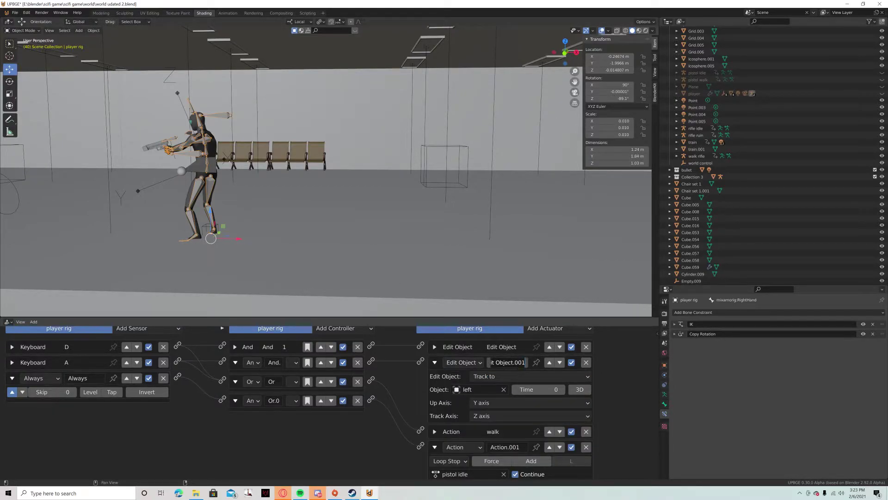
pyautogui.write('face left')
pyautogui.press('Return')
# Rename the Edit Object actuator that tracks to the right object as "face right" and collapse both tracking actuators.
pyautogui.click(434, 346)
pyautogui.doubleClick(503, 347)
pyautogui.write('face')
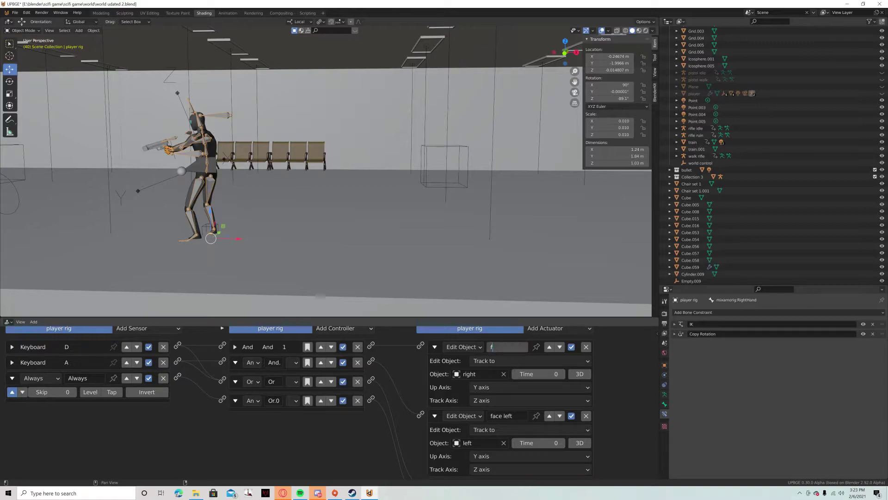
pyautogui.write(' right')
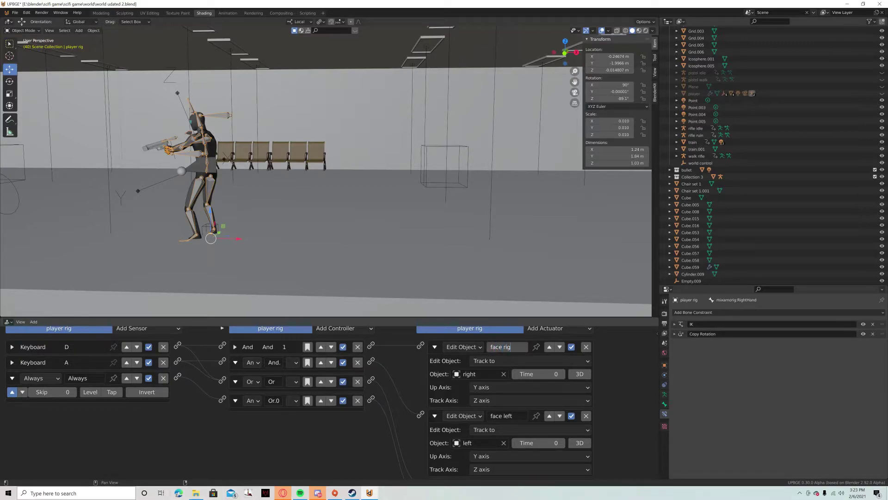
pyautogui.press('Return')
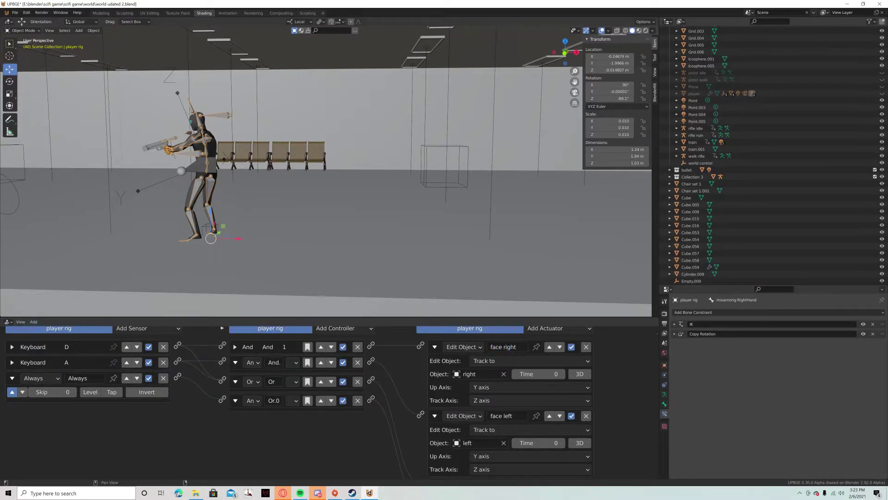
pyautogui.click(434, 346)
pyautogui.click(434, 362)
pyautogui.scroll(2, 250, 398)
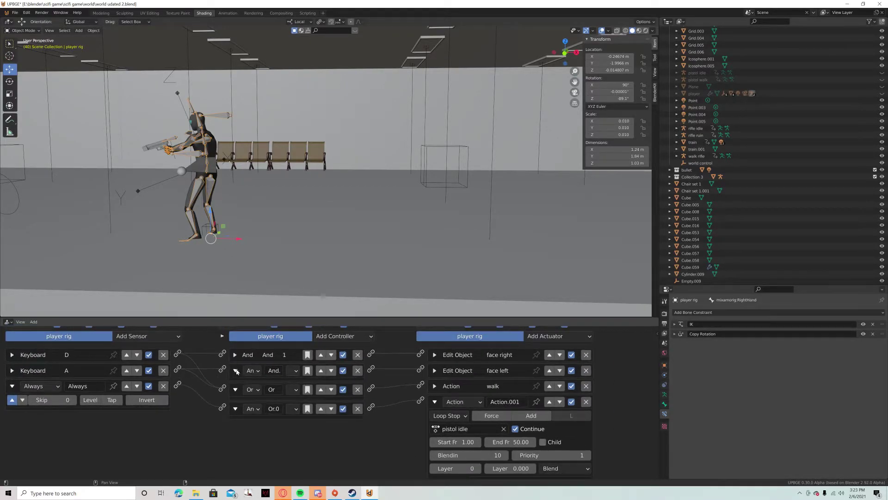
# Examine the face left actuator's Track to settings and the left empty it targets.
pyautogui.click(434, 371)
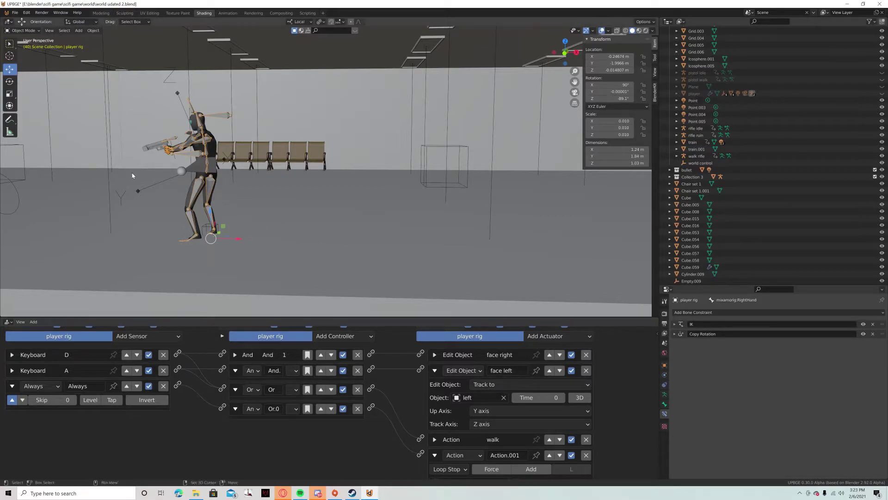
pyautogui.keyDown('shift'); pyautogui.moveTo(133, 175); pyautogui.dragTo(410, 207, button='middle'); pyautogui.keyUp('shift')
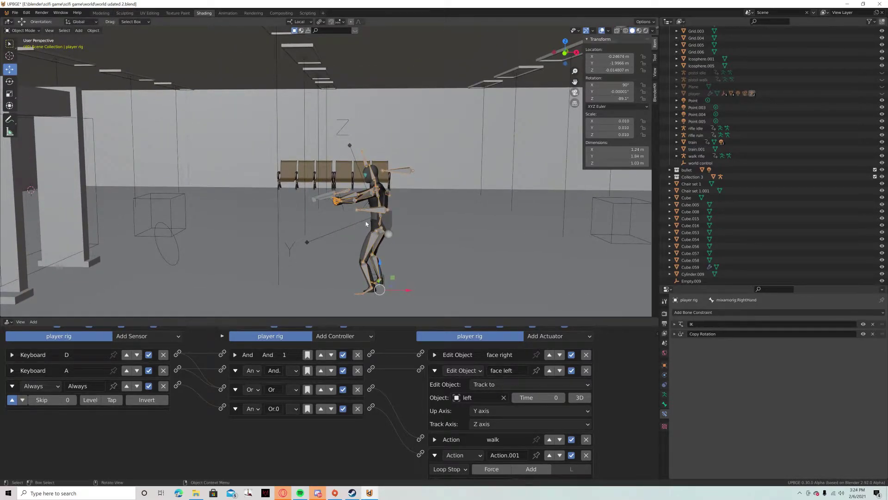
pyautogui.click(179, 199)
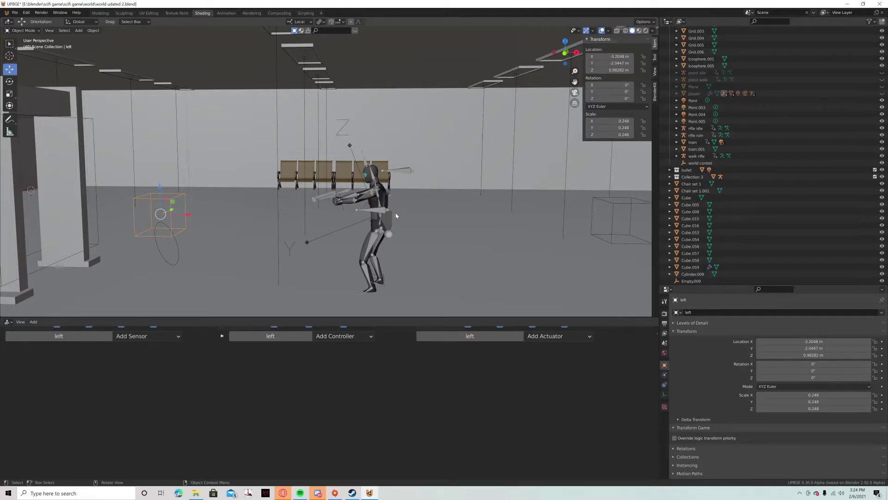
# Preview the arm aiming by temporarily rotating the Empty.004 arrows at the character's waist.
pyautogui.scroll(2, 396, 215)
pyautogui.scroll(2, 351, 235)
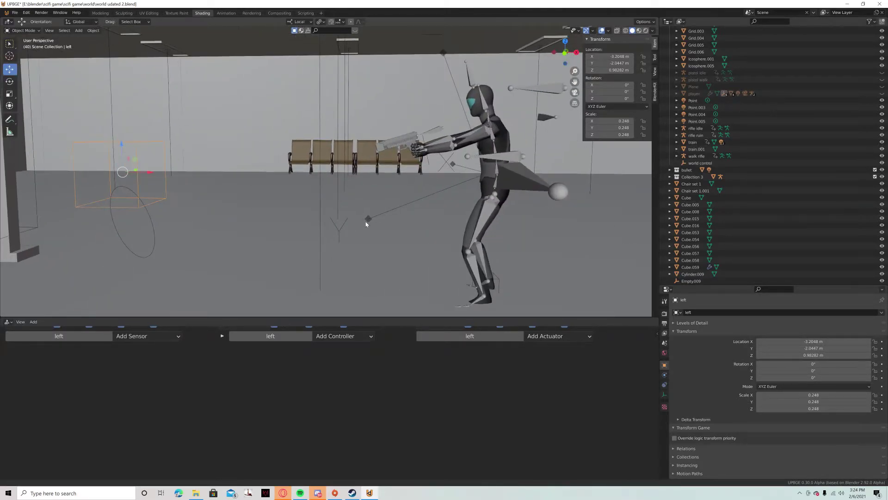
pyautogui.click(368, 219)
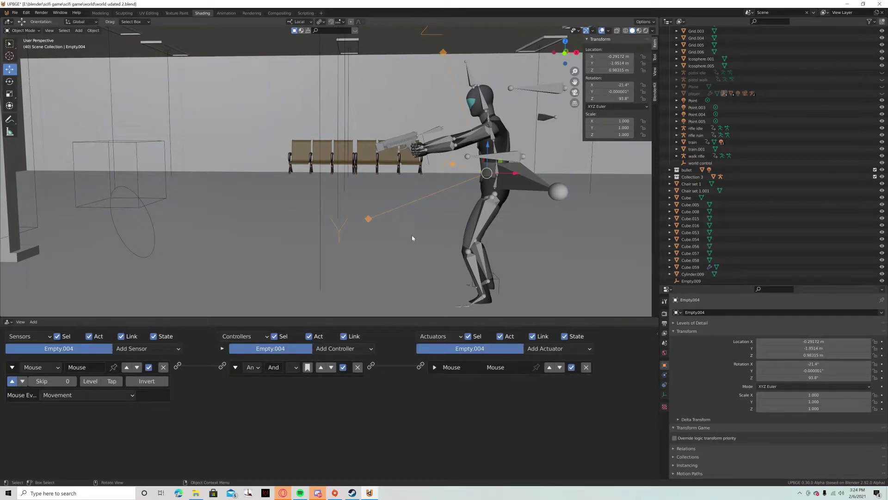
pyautogui.press('r')
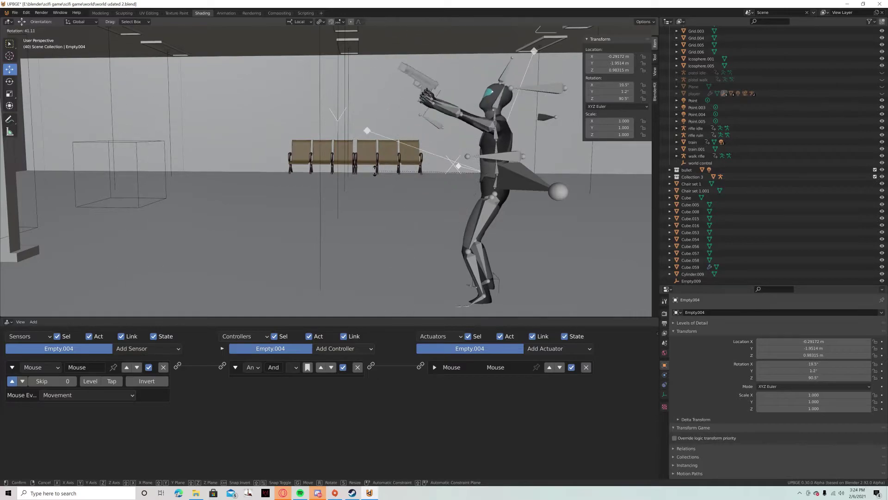
pyautogui.click(363, 194)
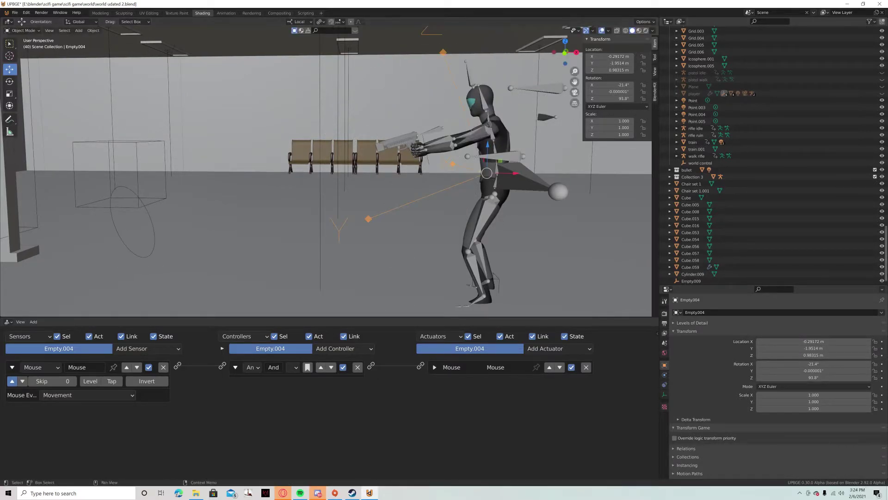
# Rename Empty.004 as "aim control" and expand its Mouse actuator to show the Look settings.
pyautogui.click(694, 313)
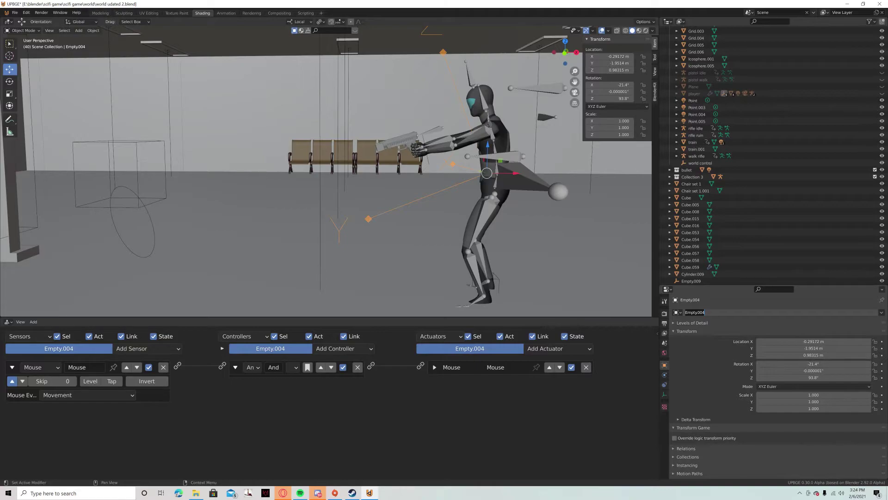
pyautogui.click(434, 367)
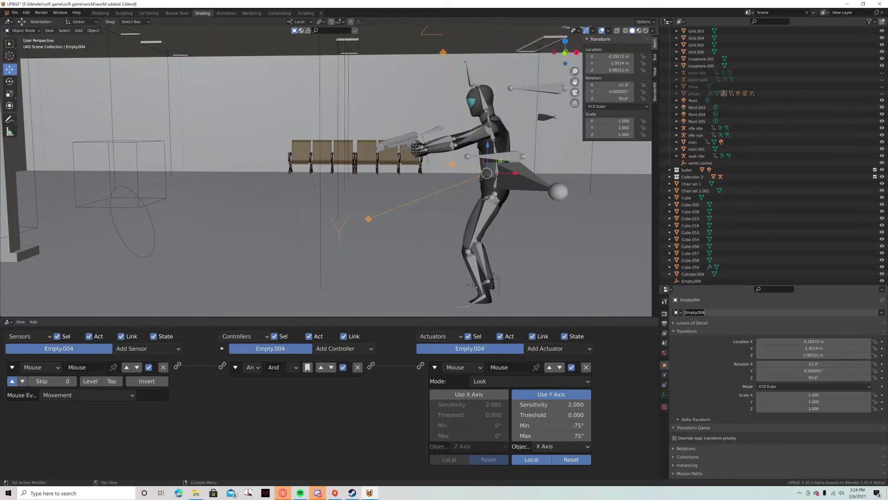
pyautogui.write('aim control')
pyautogui.press('Return')
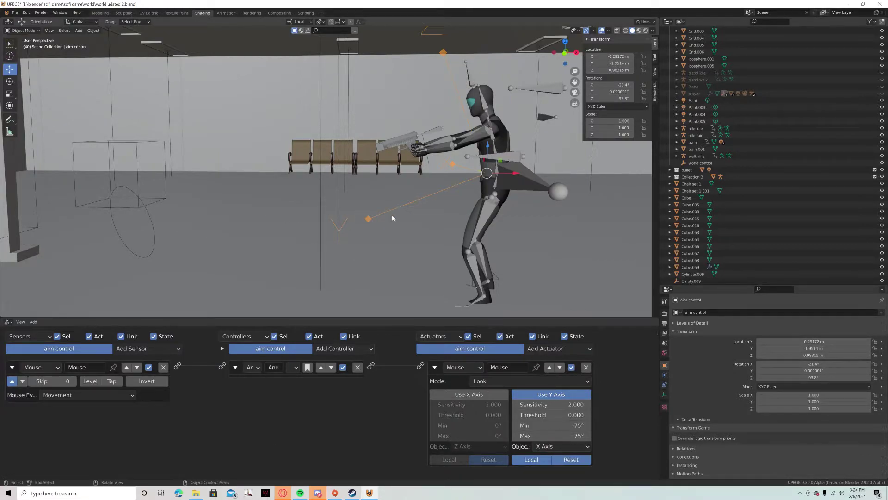
# Preview rotating aim control without keeping the rotation, and select the circular aim target empty to examine it.
pyautogui.press('r')
pyautogui.press('Escape')
pyautogui.click(152, 217)
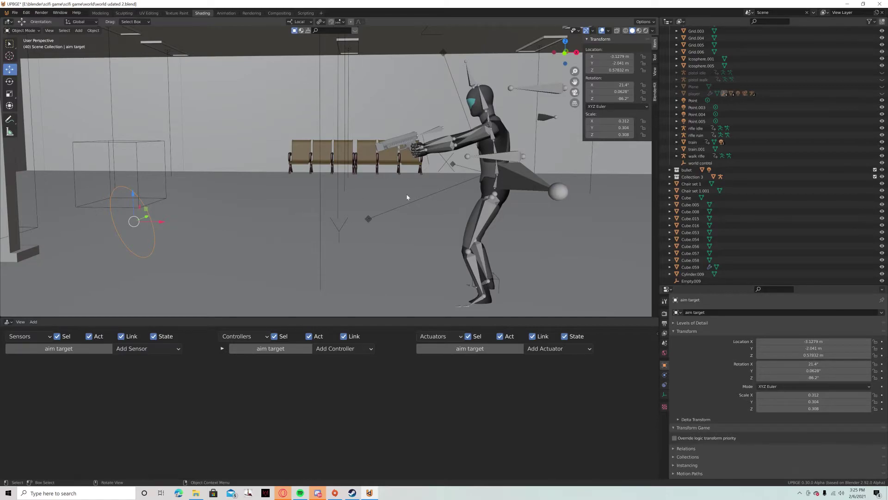
# Select the player rig near the gun hand and switch it to Pose Mode.
pyautogui.scroll(3, 425, 164)
pyautogui.scroll(3, 434, 166)
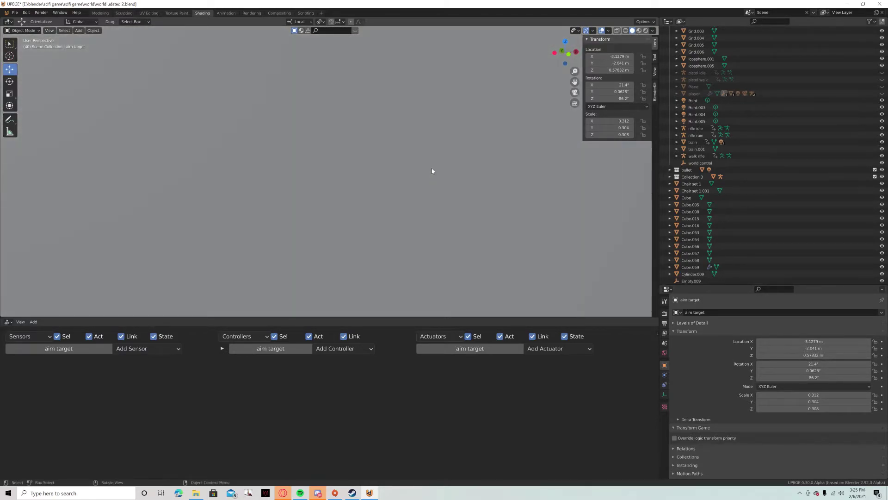
pyautogui.moveTo(434, 167); pyautogui.dragTo(327, 201, button='middle')
pyautogui.scroll(4, 327, 200)
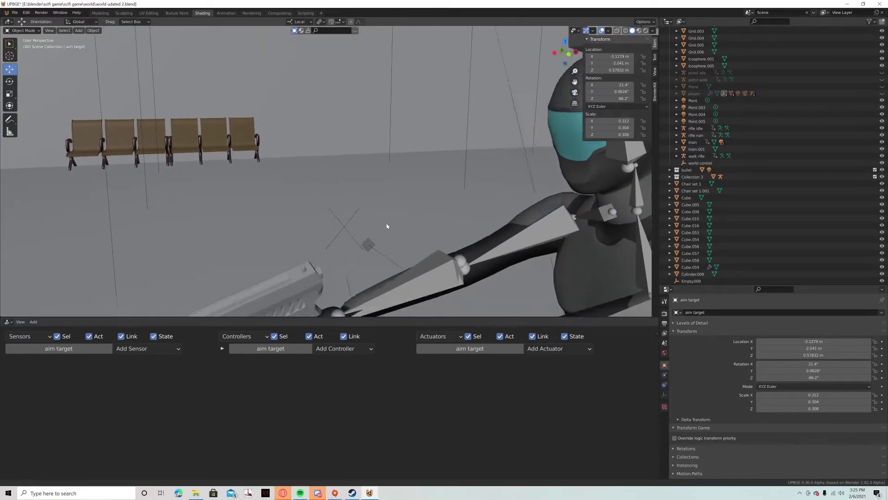
pyautogui.click(433, 228)
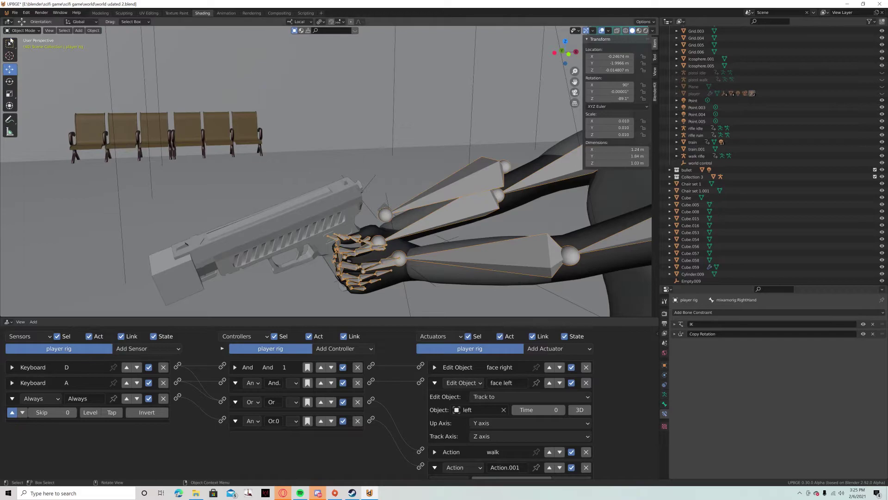
pyautogui.click(22, 30)
pyautogui.click(21, 52)
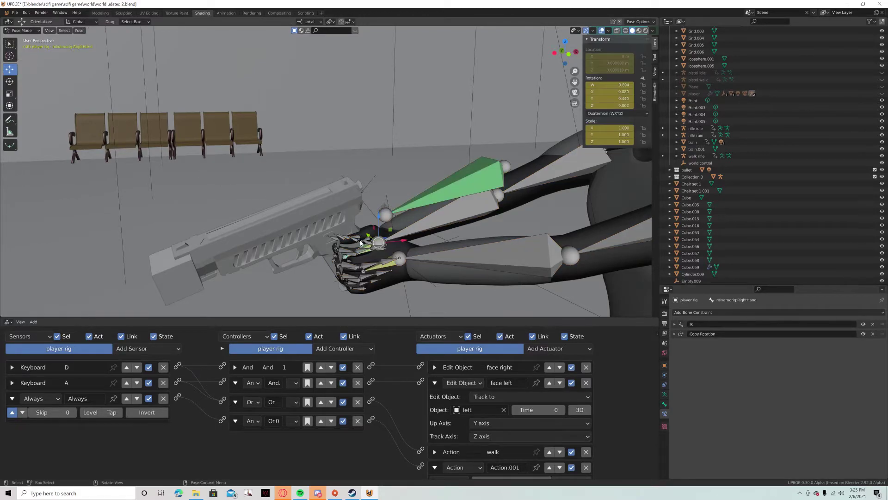
# Examine the right hand bone's IK and Copy Rotation constraint settings, and collapse both constraints.
pyautogui.scroll(-6, 347, 218)
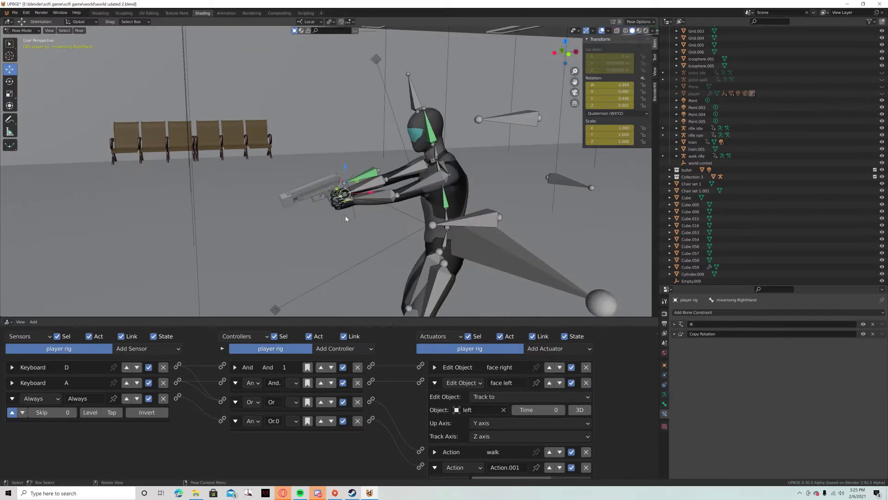
pyautogui.keyDown('shift'); pyautogui.moveTo(331, 201); pyautogui.dragTo(369, 182, button='middle'); pyautogui.keyUp('shift')
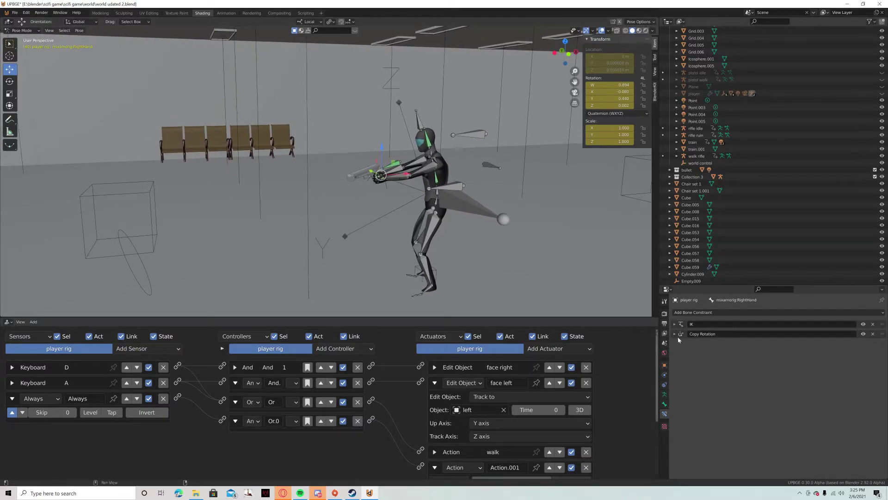
pyautogui.click(683, 326)
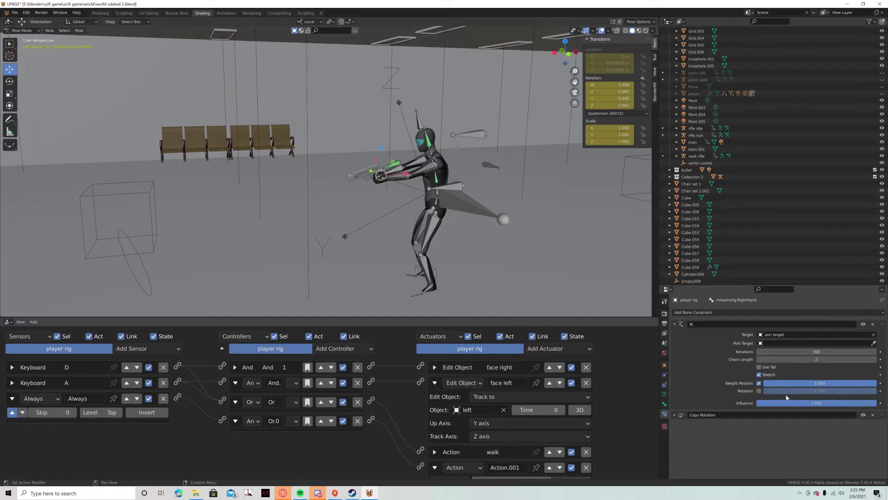
pyautogui.click(675, 415)
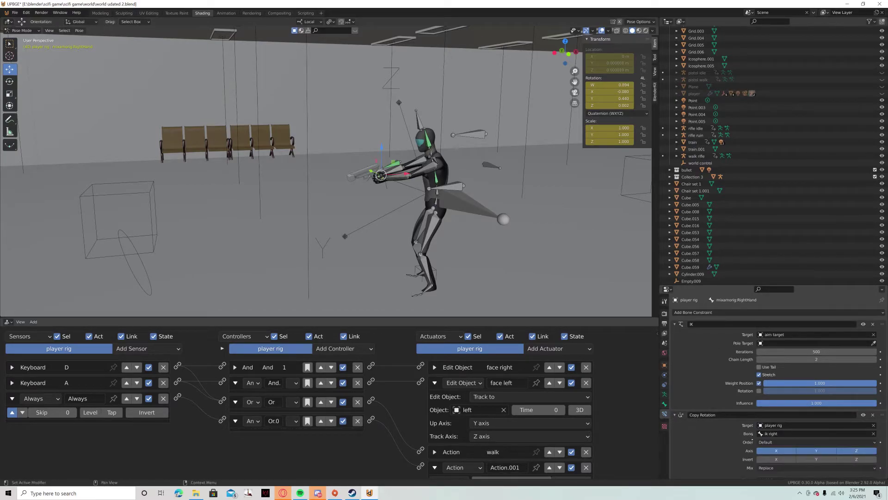
pyautogui.scroll(-2, 752, 434)
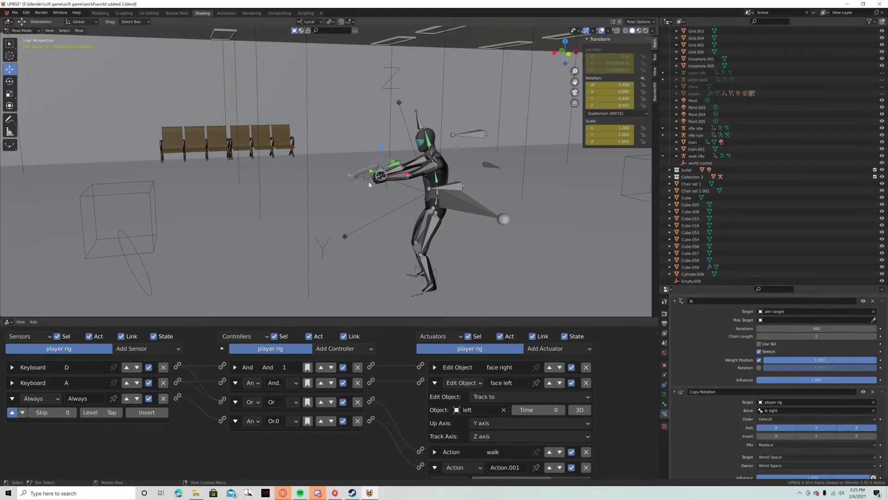
pyautogui.click(674, 391)
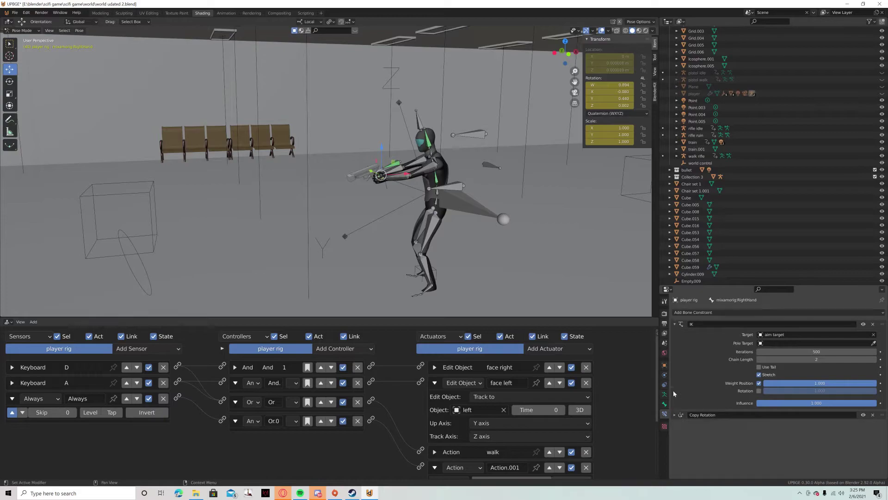
pyautogui.click(674, 324)
# Select the left hand bone and examine its IK and Copy Rotation constraints.
pyautogui.scroll(3, 402, 219)
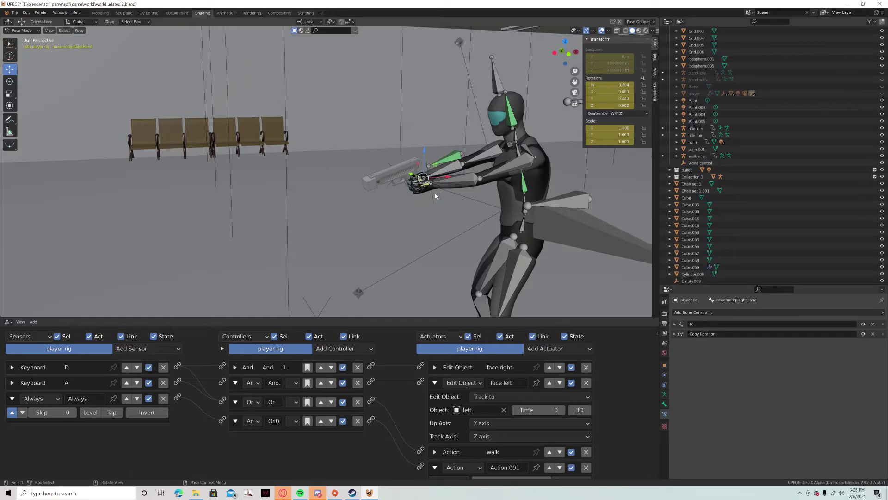
pyautogui.scroll(5, 435, 196)
pyautogui.moveTo(465, 211); pyautogui.dragTo(375, 207, button='middle')
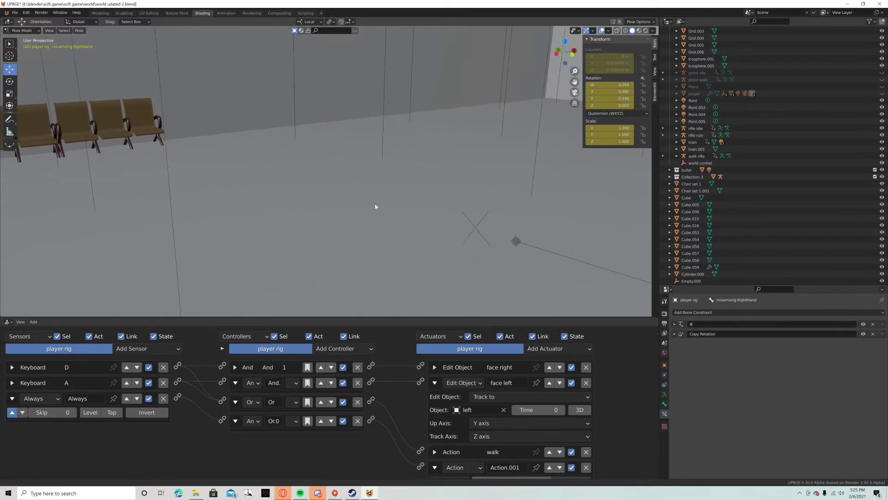
pyautogui.scroll(-8, 375, 207)
pyautogui.scroll(8, 365, 192)
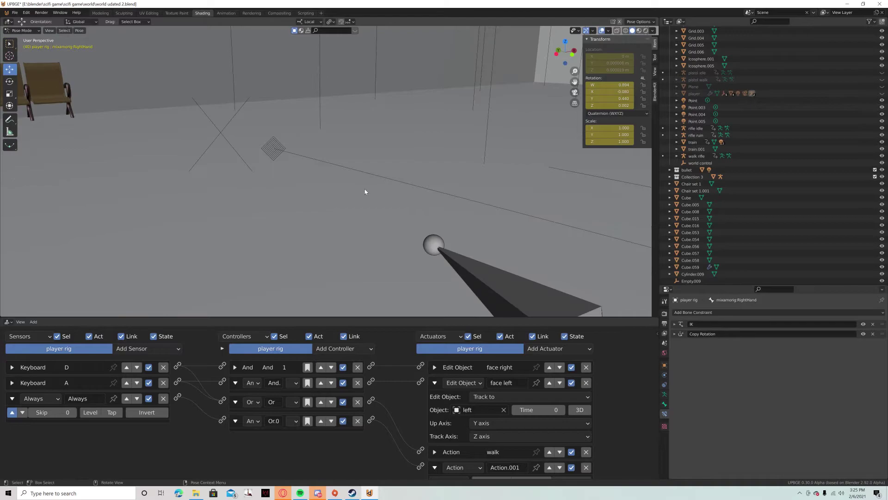
pyautogui.scroll(-4, 365, 191)
pyautogui.click(365, 183)
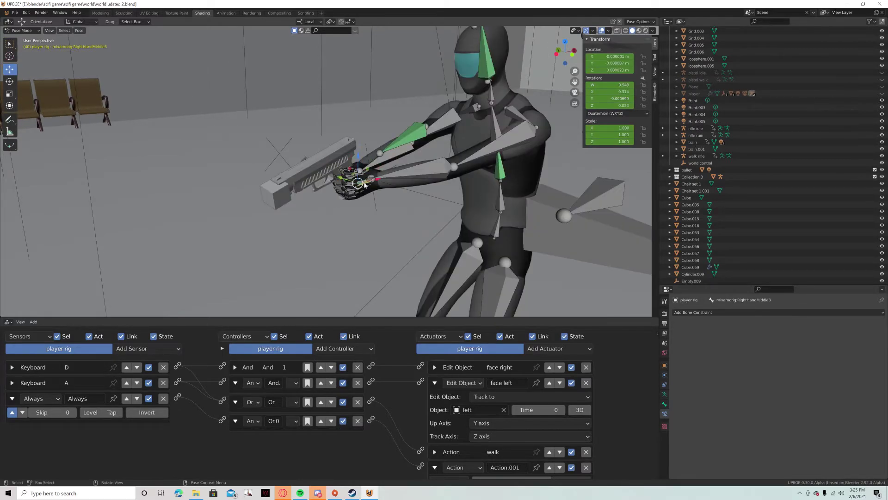
pyautogui.click(365, 185)
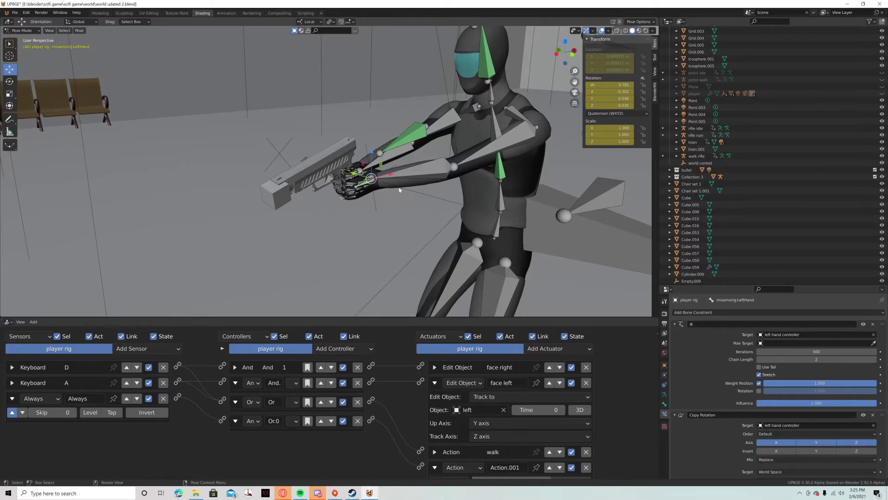
# Return to Object Mode, select the left hand controller empty and preview moving it without keeping the move.
pyautogui.click(366, 147)
pyautogui.click(36, 31)
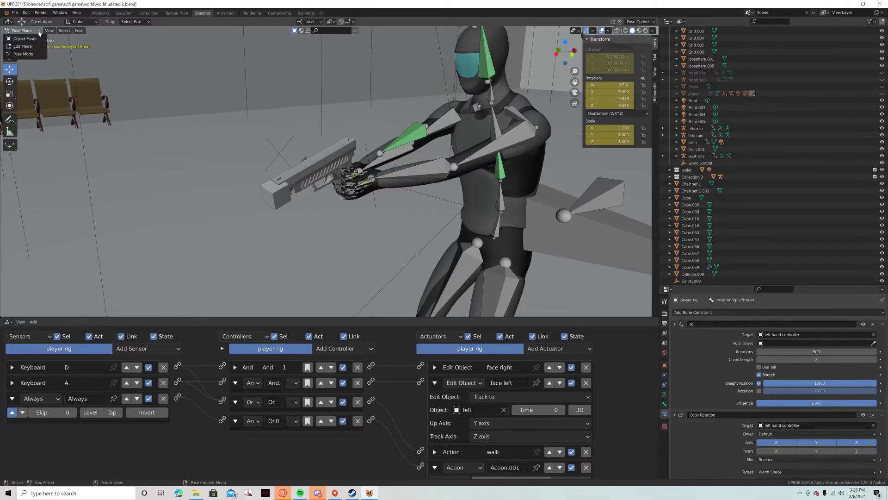
pyautogui.click(40, 37)
pyautogui.click(367, 150)
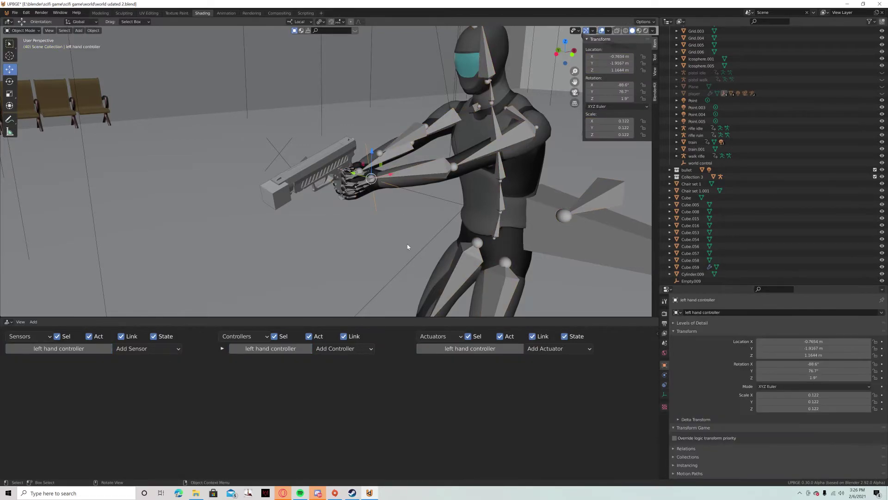
pyautogui.press('g')
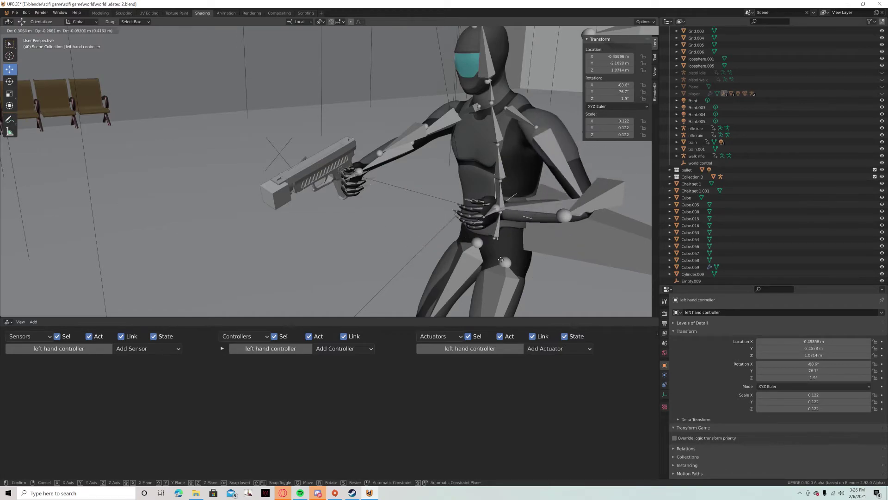
pyautogui.click(402, 244)
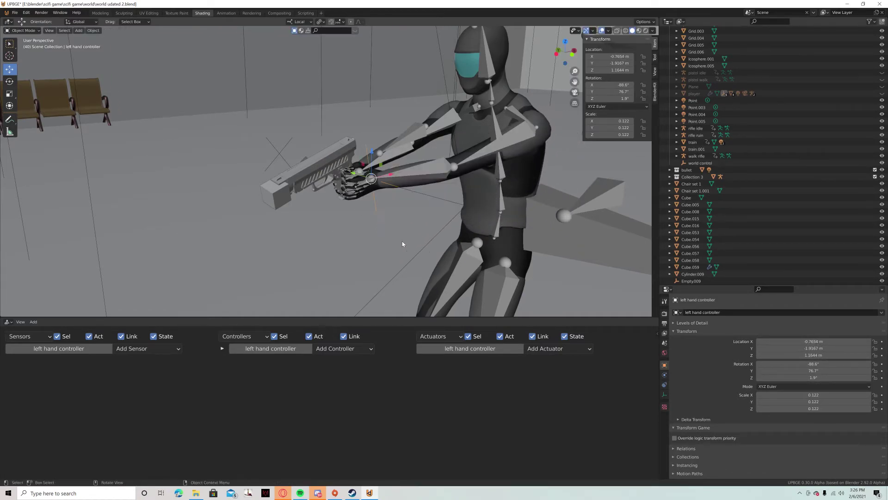
# Select the Gun and preview how the left arm follows it without keeping the move.
pyautogui.click(330, 156)
pyautogui.press('g')
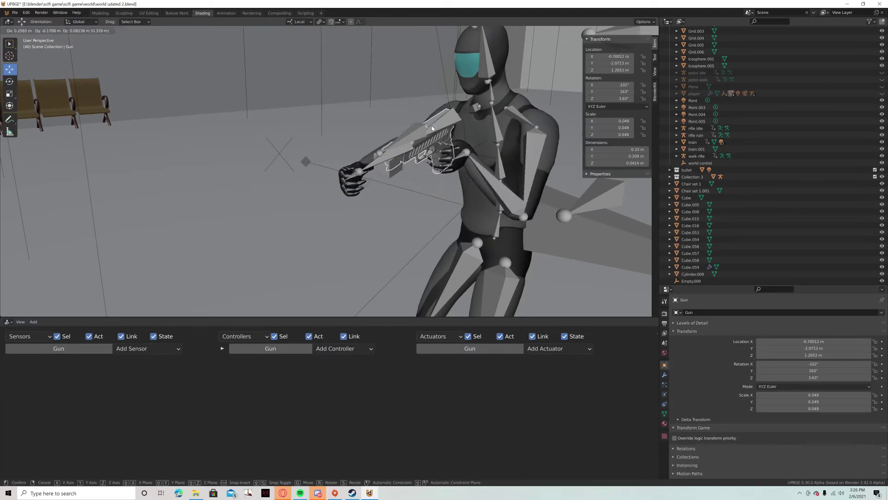
pyautogui.click(366, 218)
# Unhide the player capsule object in the scene.
pyautogui.scroll(-2, 413, 182)
pyautogui.moveTo(413, 182); pyautogui.dragTo(353, 208, button='middle')
pyautogui.scroll(-2, 240, 211)
pyautogui.moveTo(239, 210); pyautogui.dragTo(365, 196, button='middle')
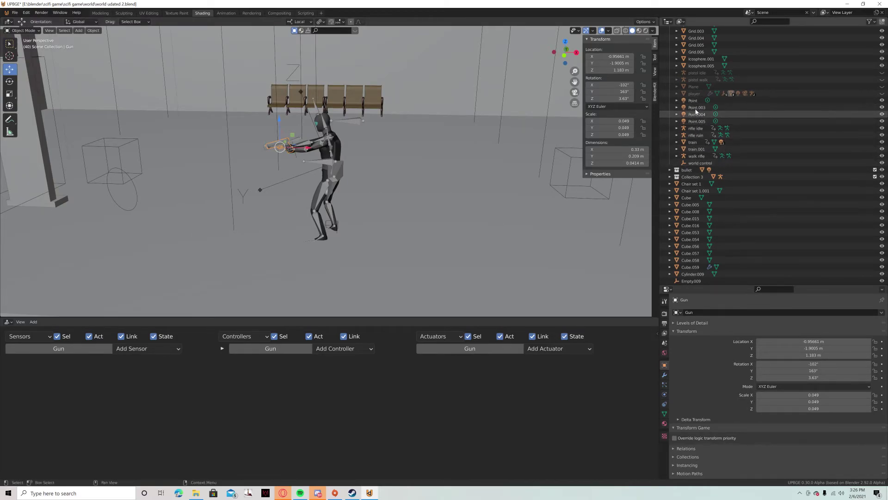
pyautogui.click(881, 94)
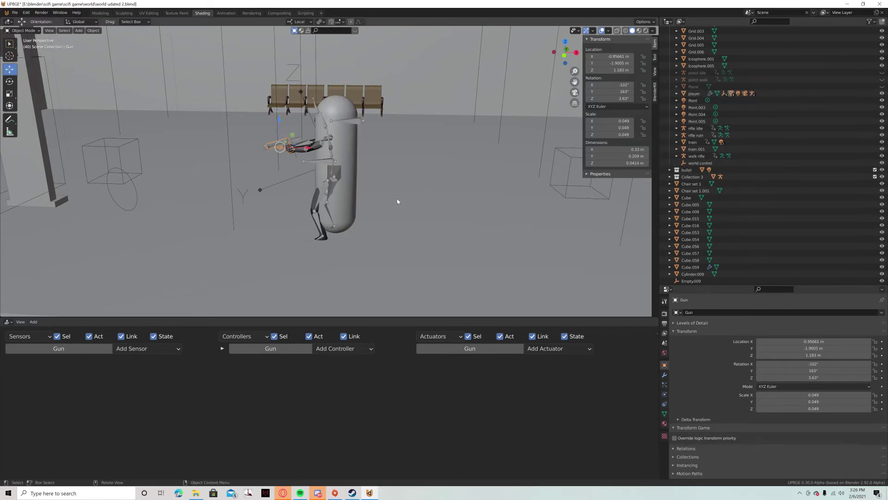
# Run the game from the camera view to test the character's movement and aiming, and exit it.
pyautogui.press('KP_0')
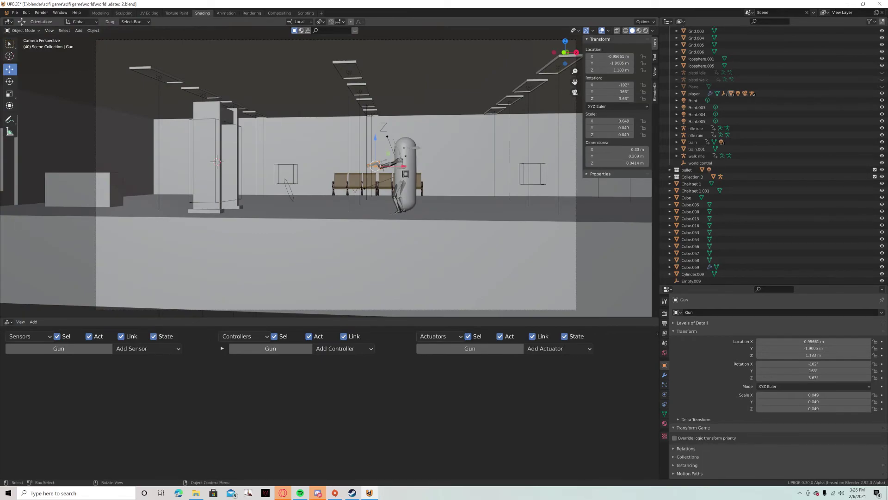
pyautogui.press('p')
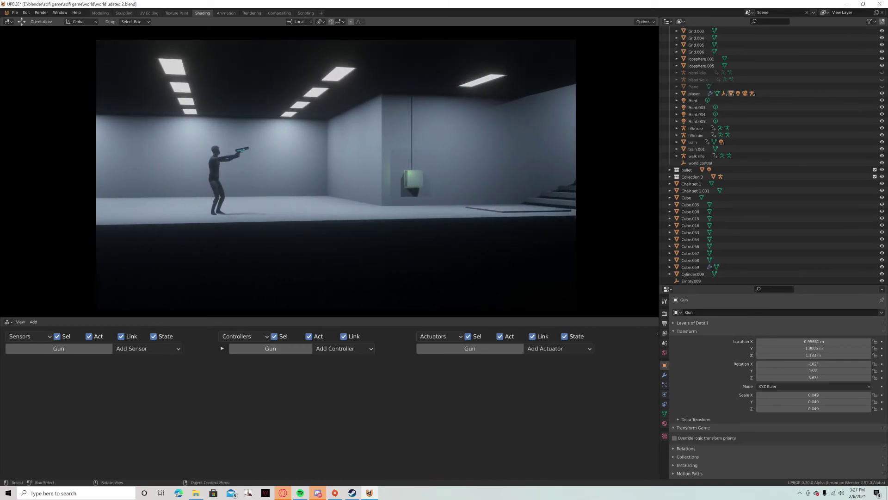
pyautogui.press('Escape')
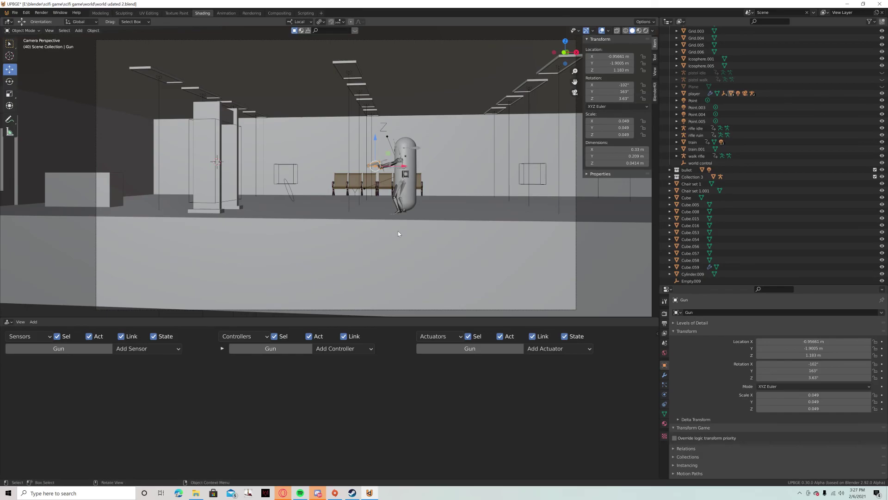
pyautogui.hotkey('alt', 'z')
pyautogui.click(451, 150)
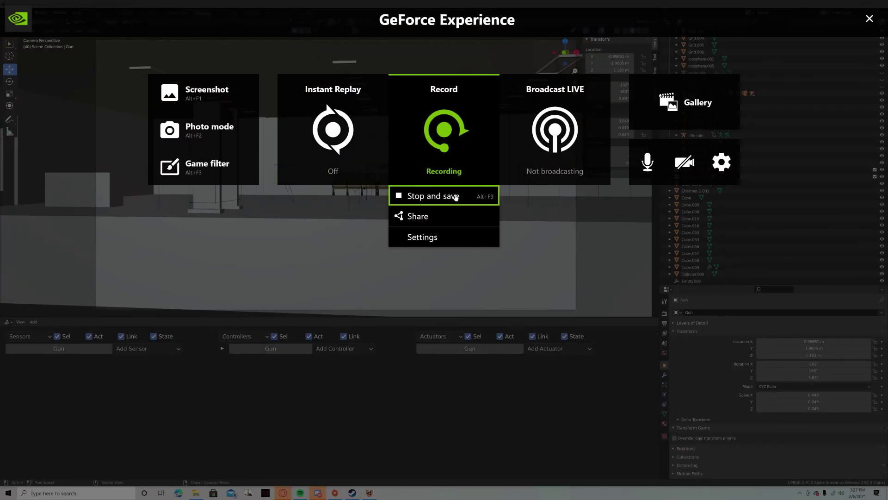